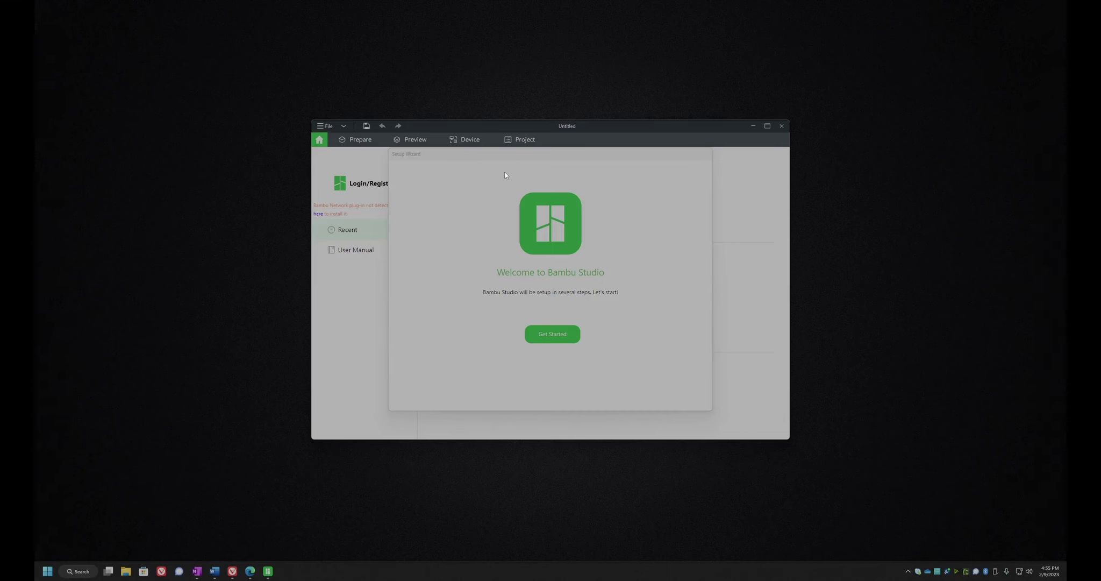
# Step: Start the setup wizard, choose North America as the login region and allow sending anonymous data
pyautogui.click(547, 341)
pyautogui.click(557, 337)
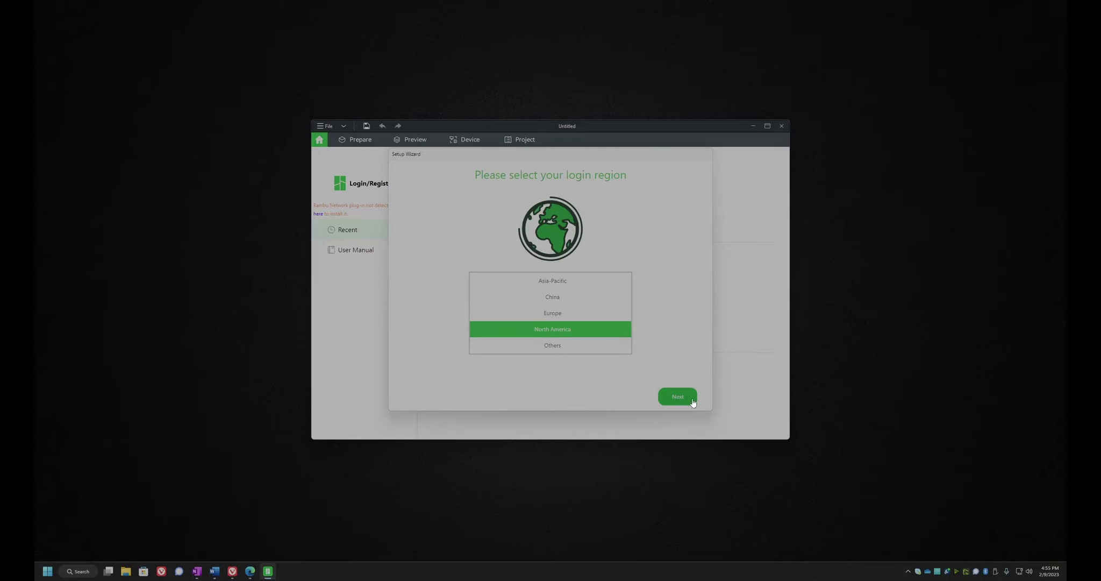
pyautogui.click(683, 397)
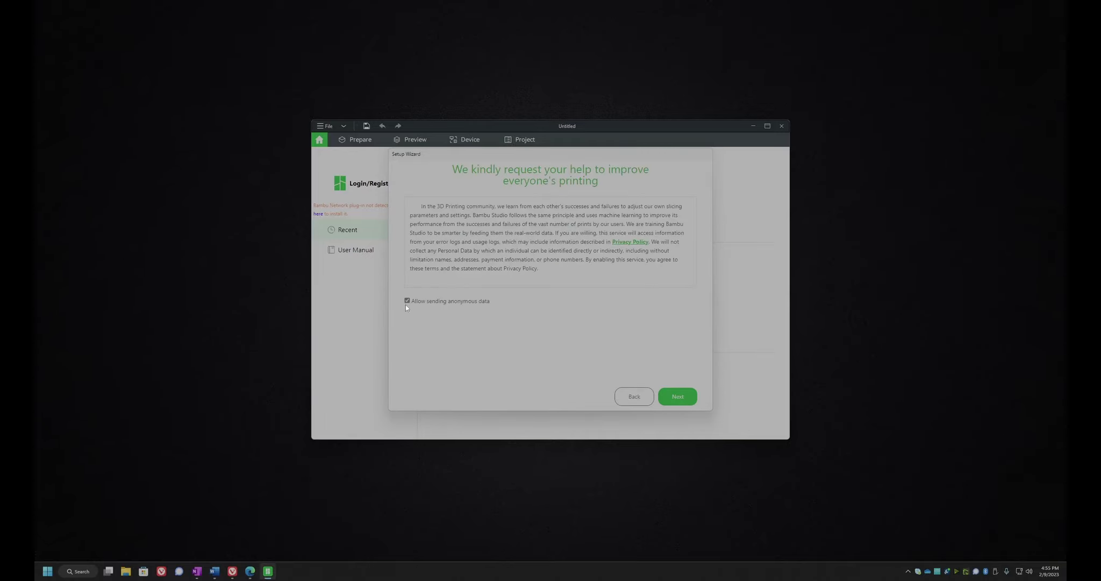
pyautogui.click(680, 397)
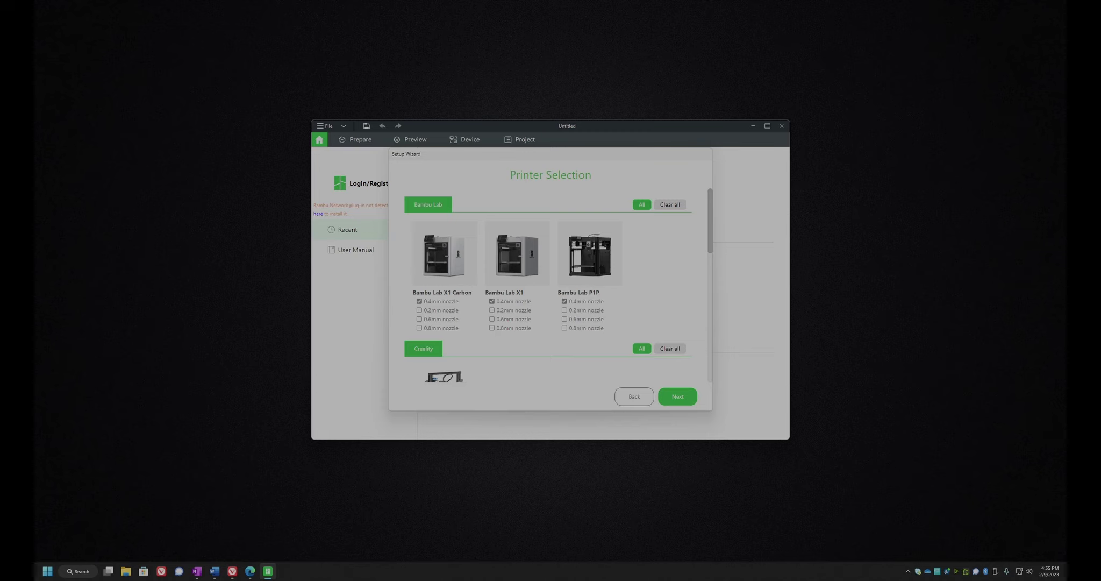
# Step: Choose only the Bambu Lab P1P with the 0.4mm nozzle as printer and accept the preselected filaments
pyautogui.scroll(-2, 550, 293)
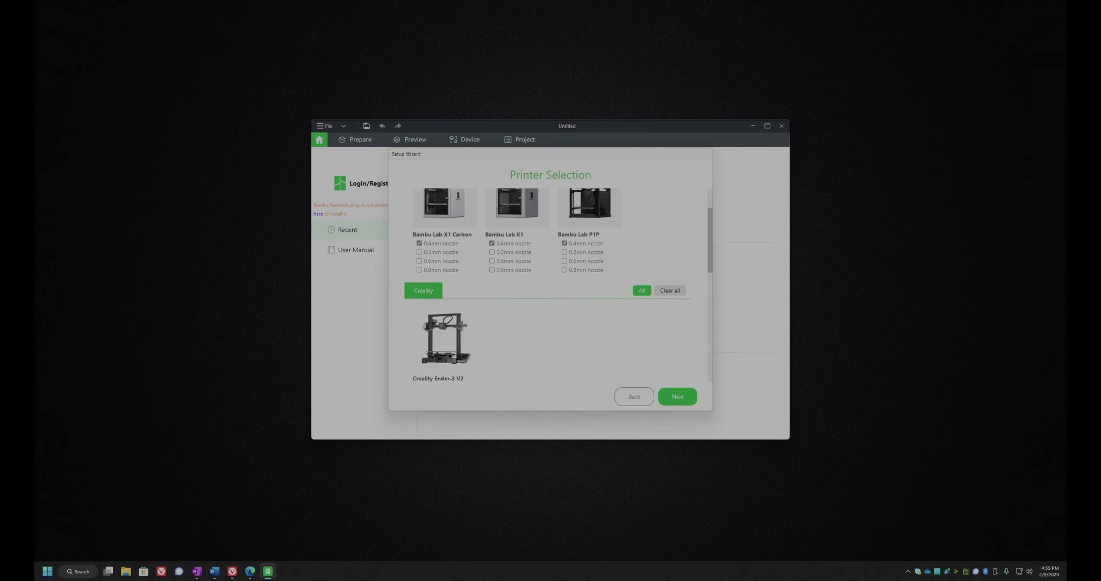
pyautogui.scroll(1, 549, 293)
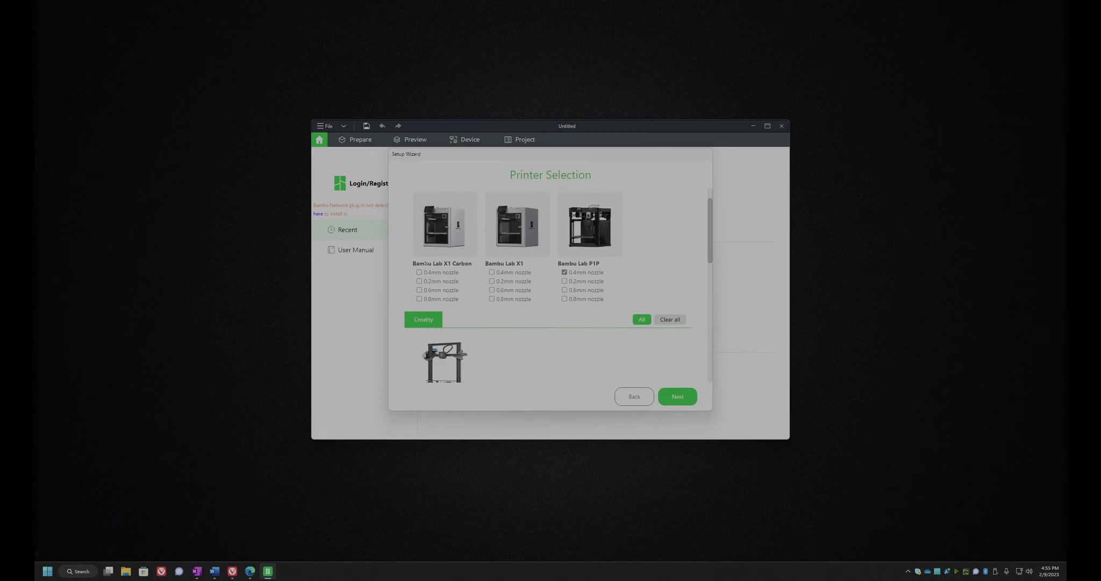
pyautogui.scroll(1, 448, 262)
pyautogui.scroll(-20, 478, 271)
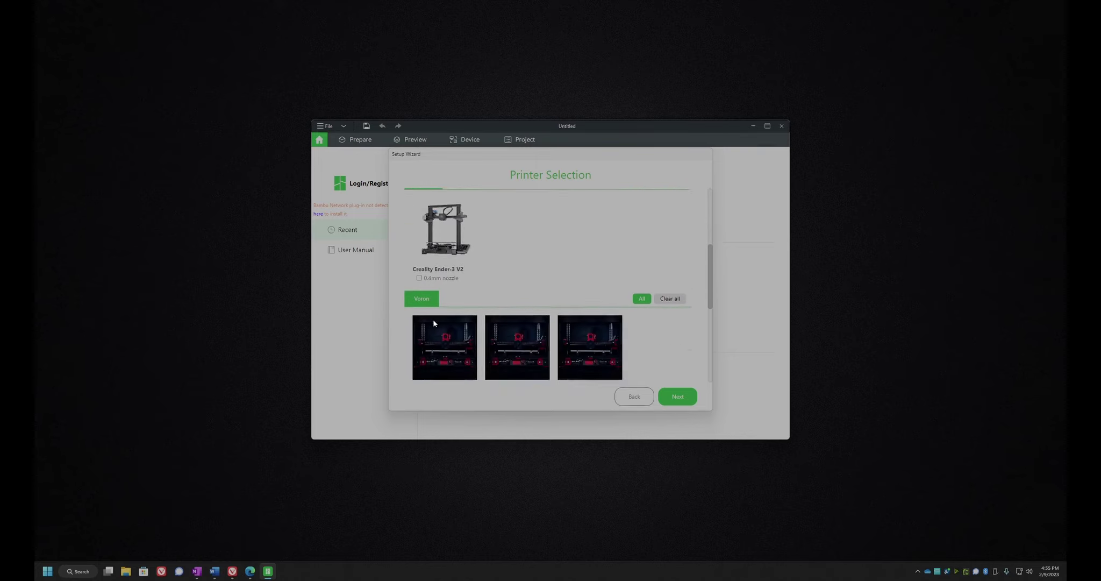
pyautogui.scroll(1, 452, 280)
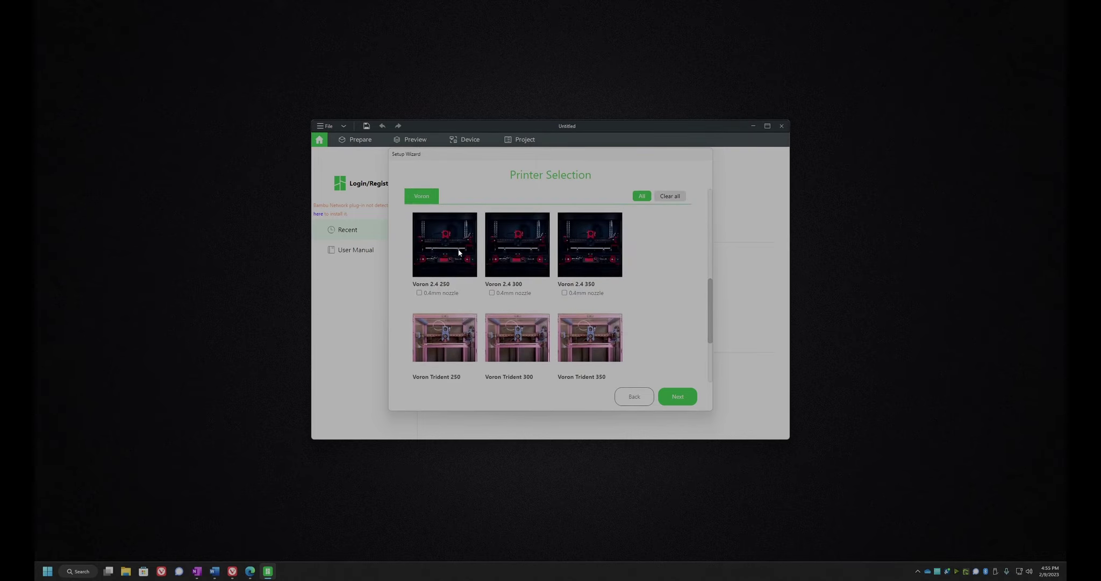
pyautogui.scroll(20, 522, 249)
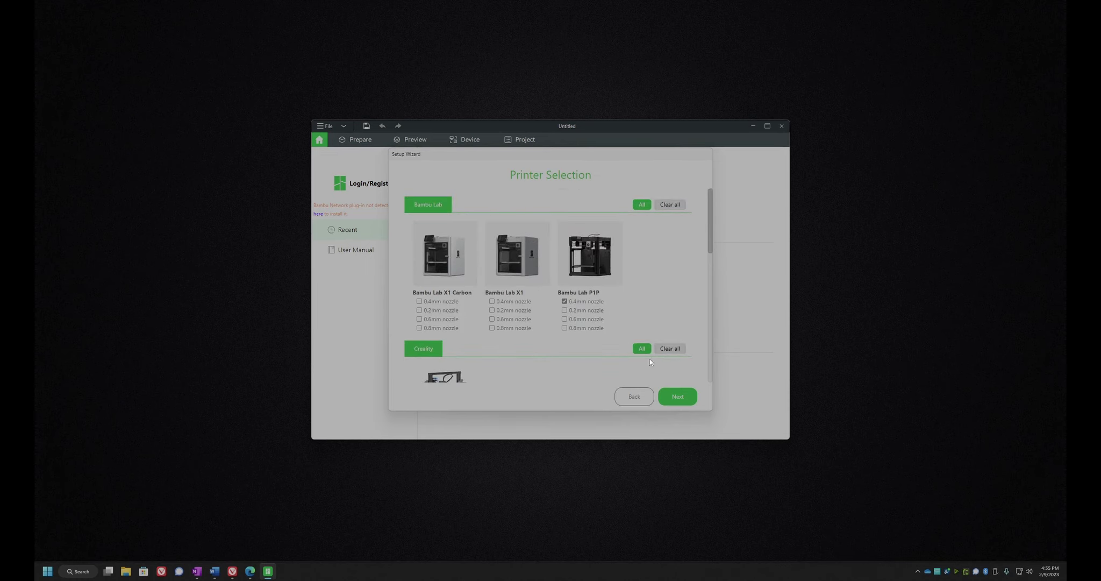
pyautogui.click(679, 397)
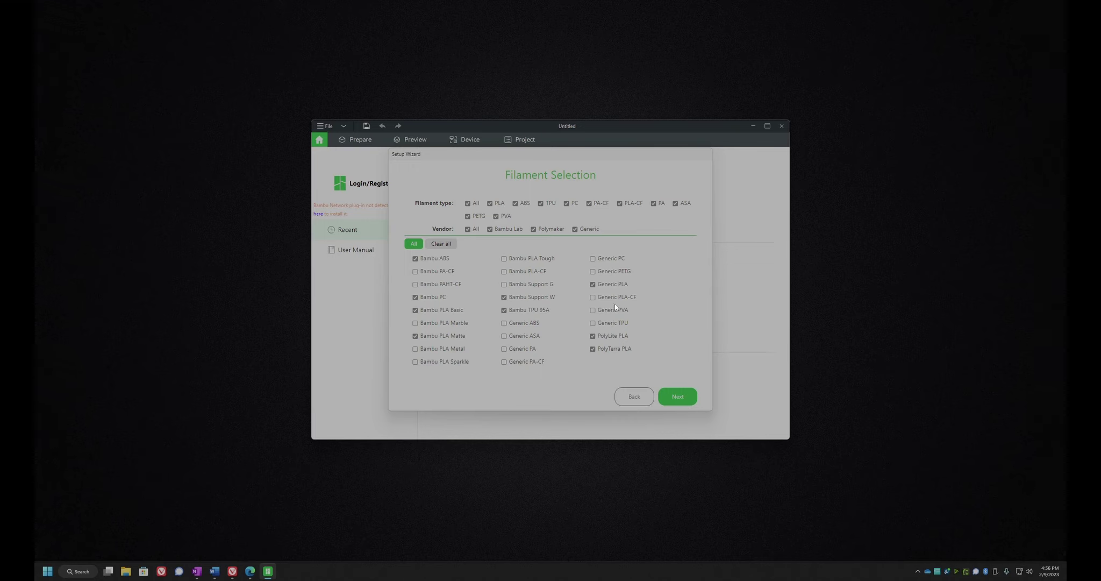
pyautogui.click(687, 402)
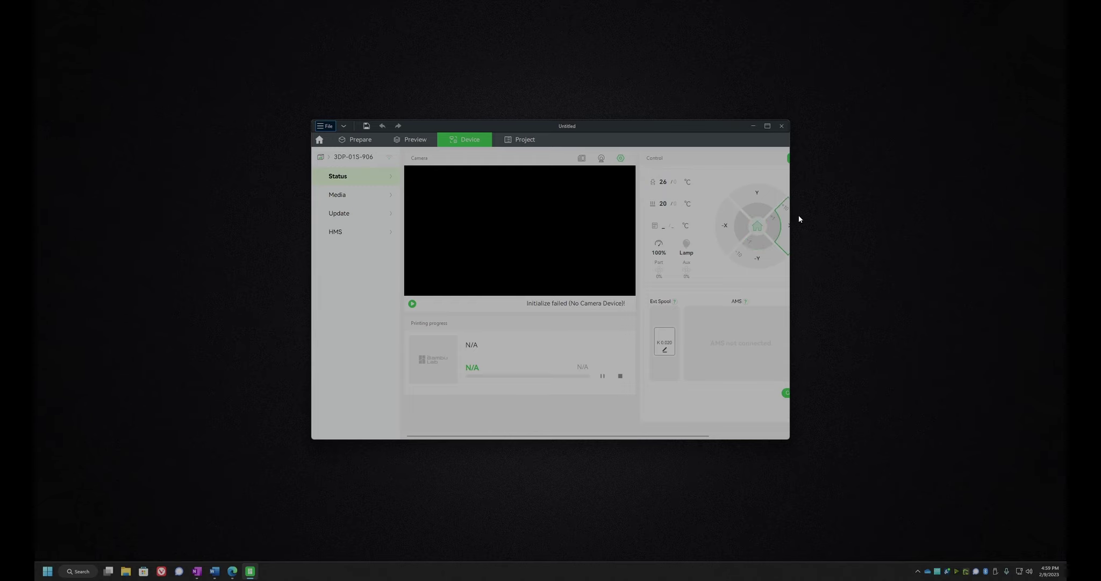
# Step: Maximize the window and review the connected printer's Media, Update, HMS and Status pages
pyautogui.moveTo(793, 202); pyautogui.dragTo(917, 164)
pyautogui.click(891, 128)
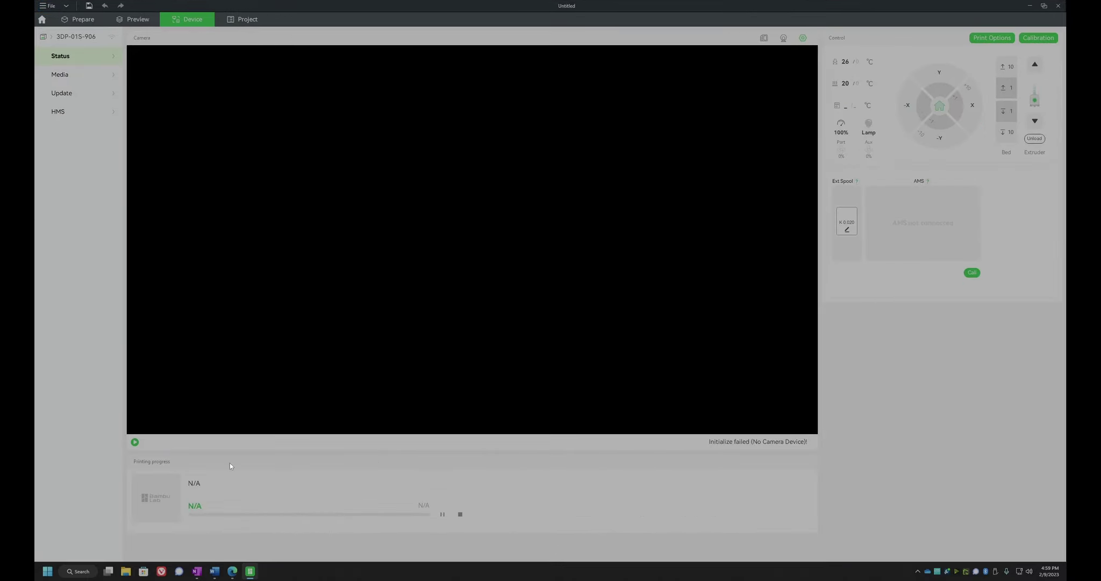
pyautogui.click(65, 77)
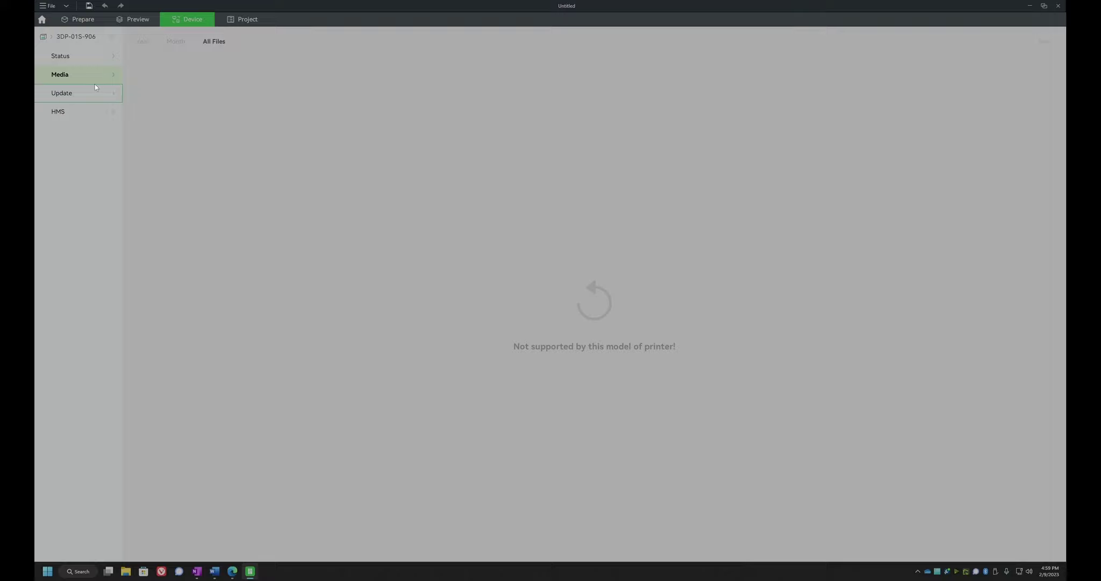
pyautogui.click(88, 96)
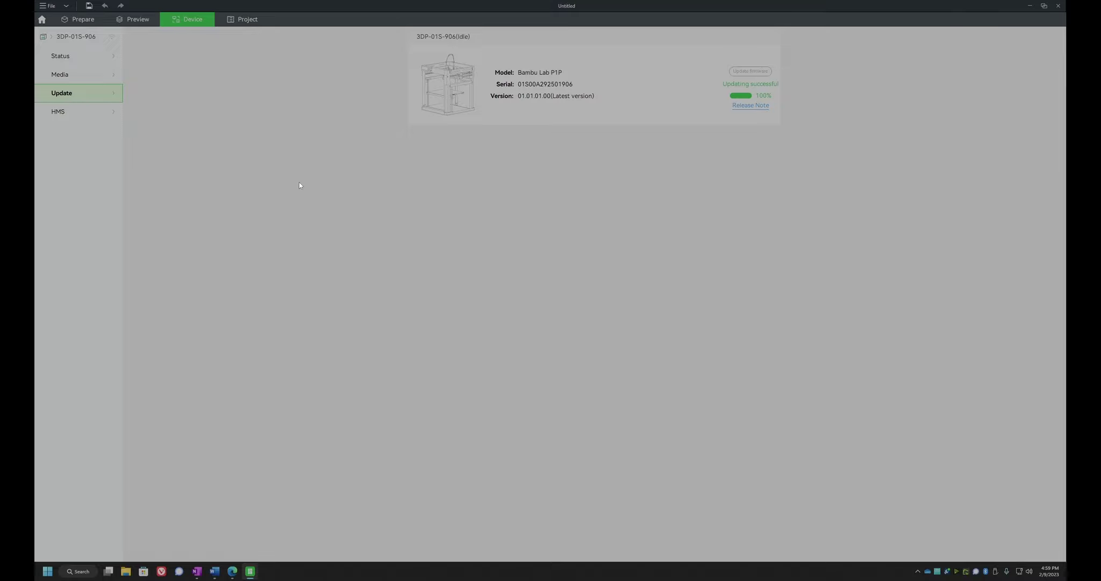
pyautogui.click(74, 111)
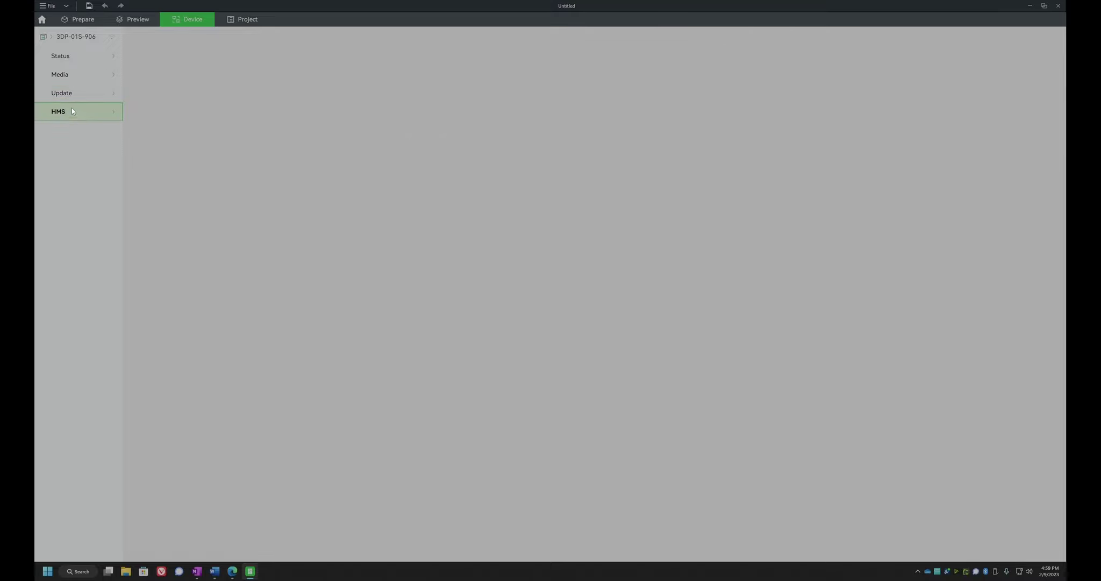
pyautogui.click(69, 92)
pyautogui.click(66, 72)
pyautogui.click(64, 55)
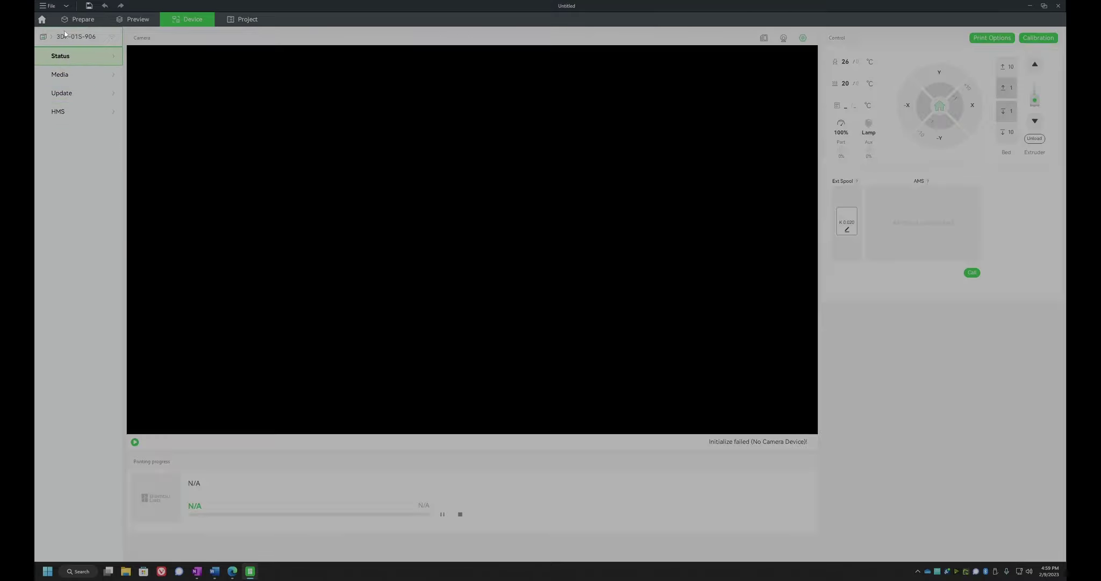
# Step: Go to the Prepare view and examine the filament presets available for the printer
pyautogui.click(93, 20)
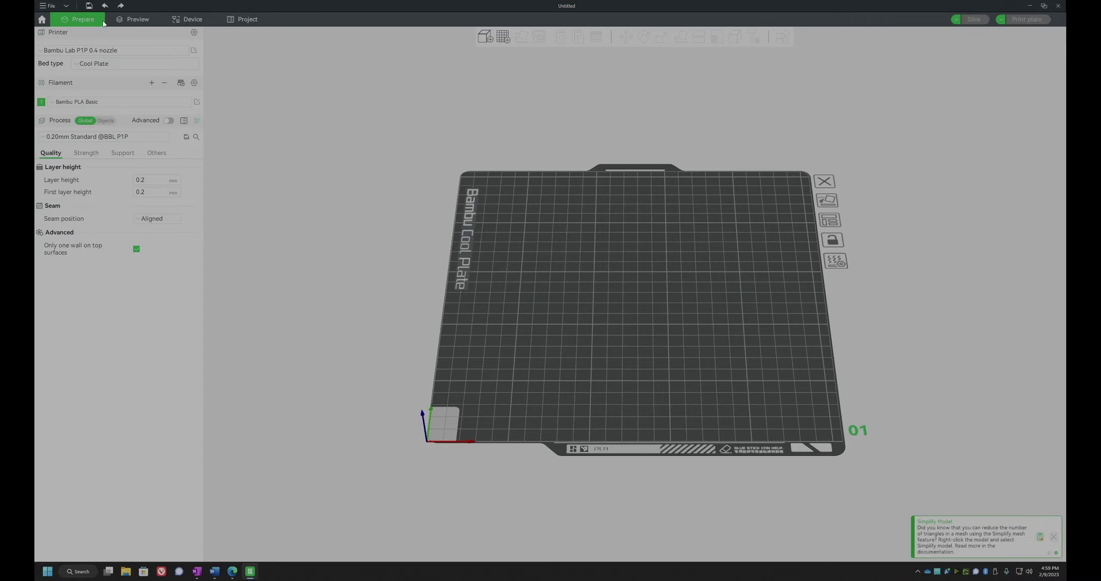
pyautogui.moveTo(613, 354)
pyautogui.mouseDown()
pyautogui.moveTo(612, 344)
pyautogui.moveTo(611, 356)
pyautogui.mouseUp()
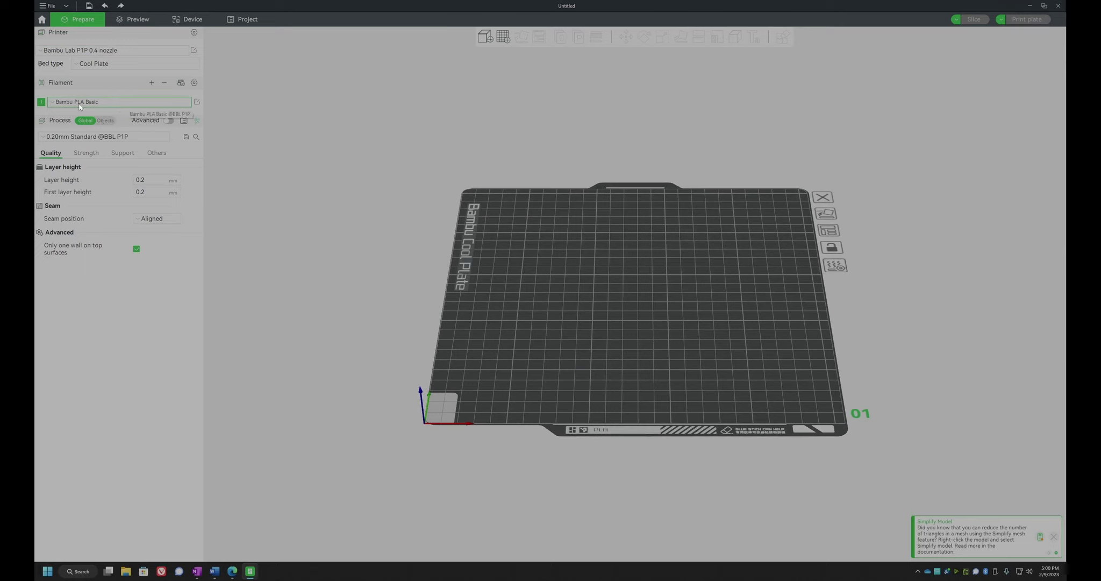
pyautogui.click(144, 102)
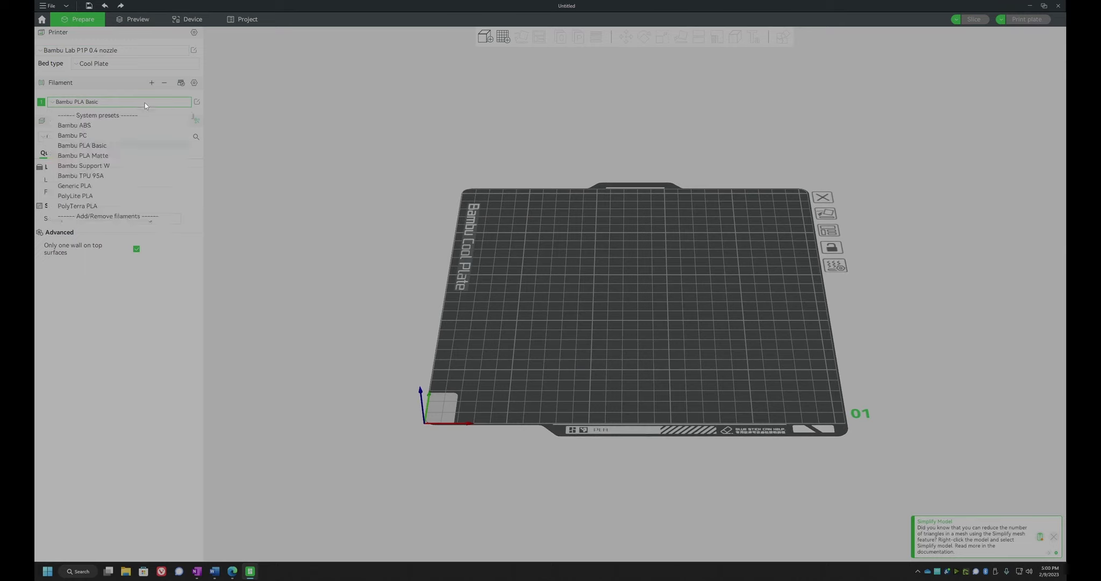
pyautogui.click(145, 102)
pyautogui.click(119, 106)
pyautogui.click(118, 104)
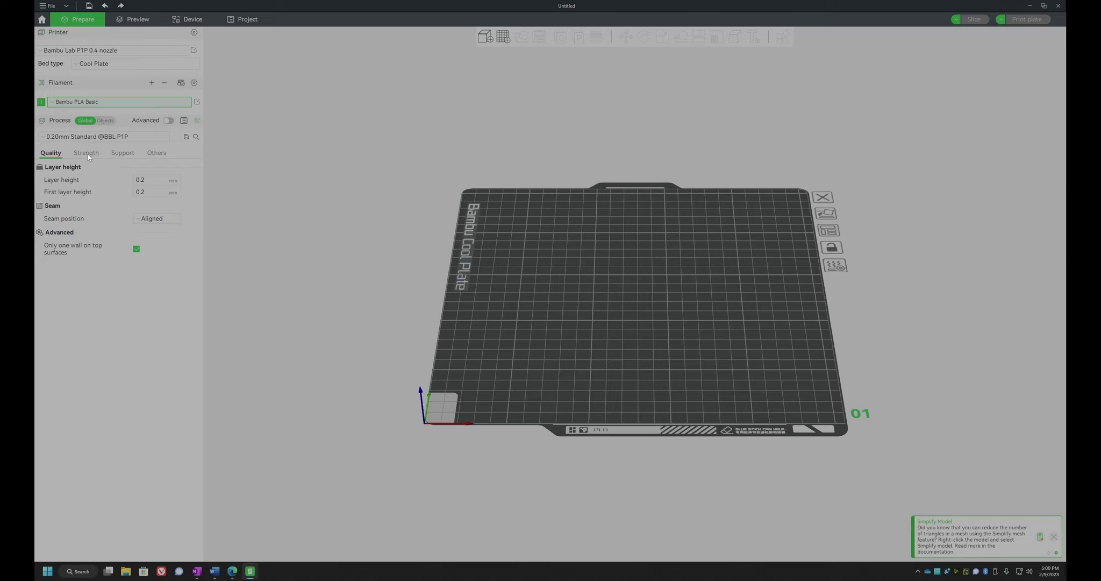
# Step: Examine the first layer height and the seam position options in the quality settings
pyautogui.click(144, 192)
pyautogui.click(147, 220)
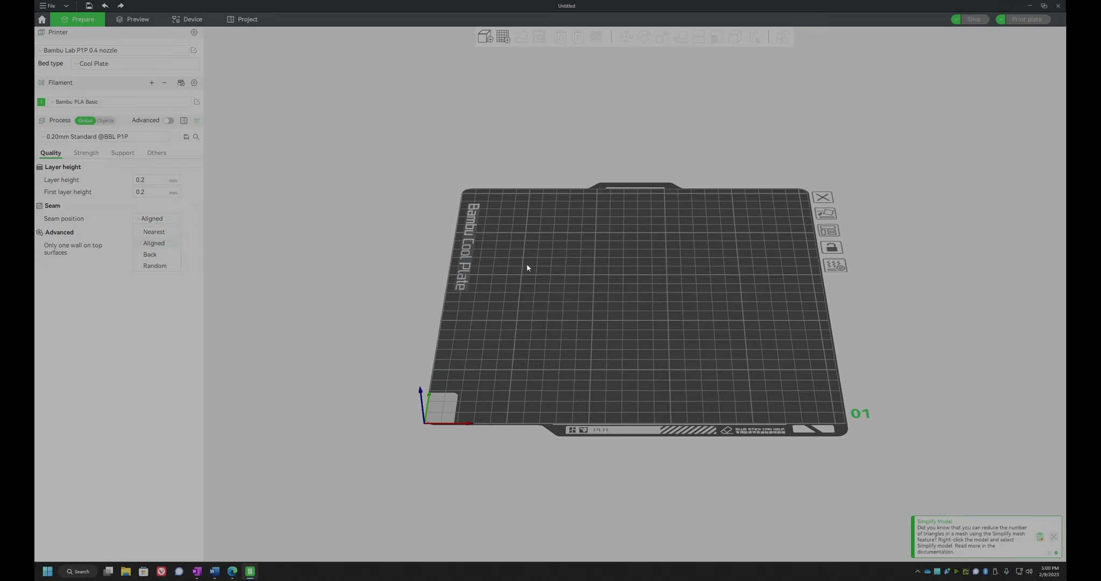
pyautogui.click(118, 301)
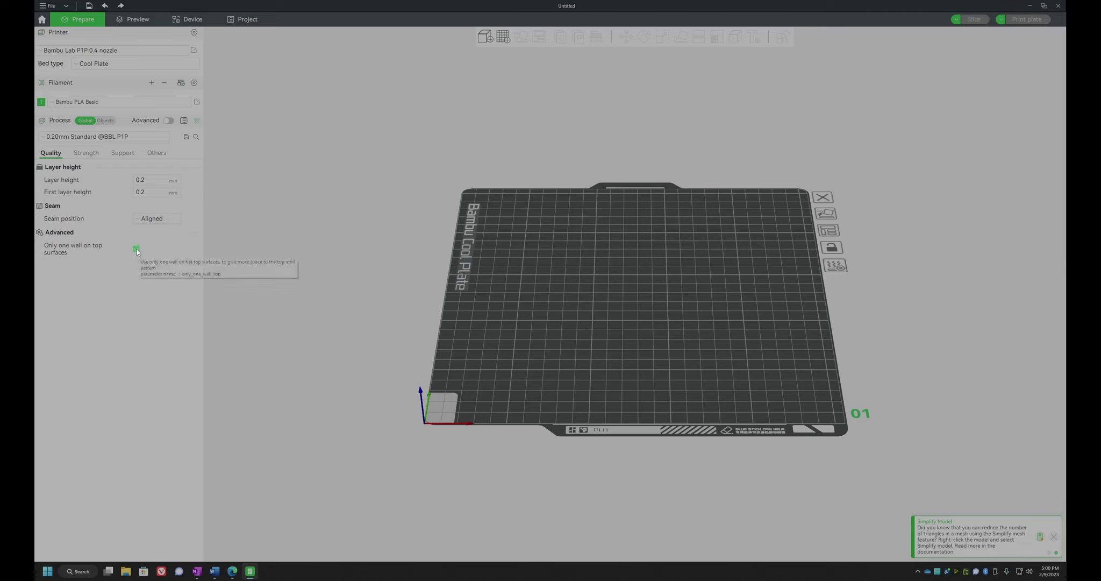
# Step: Set the top shell layers to 6 in the strength settings
pyautogui.click(85, 154)
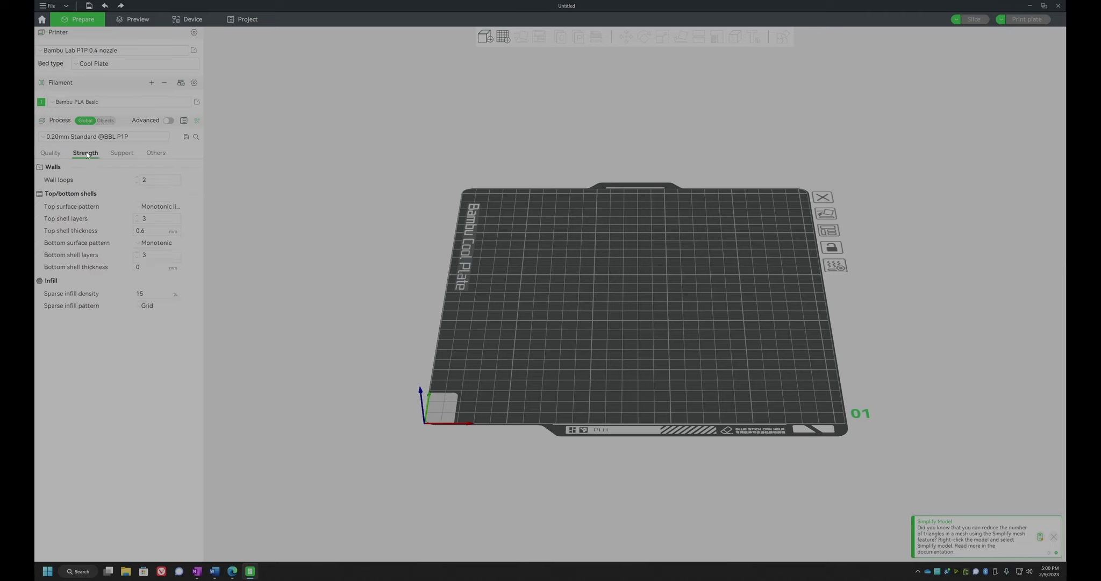
pyautogui.click(145, 180)
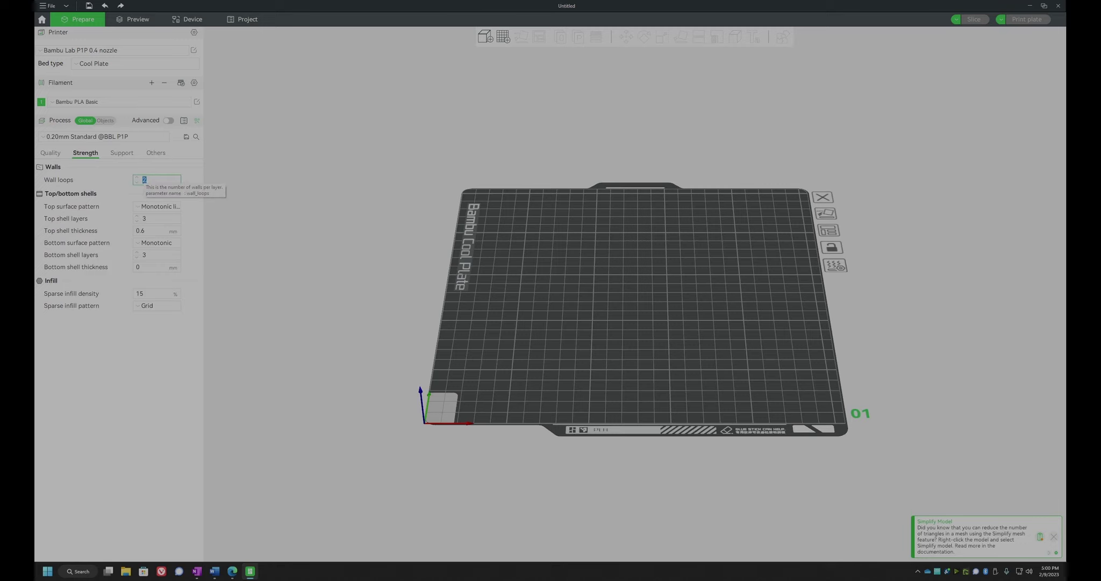
pyautogui.press('Return')
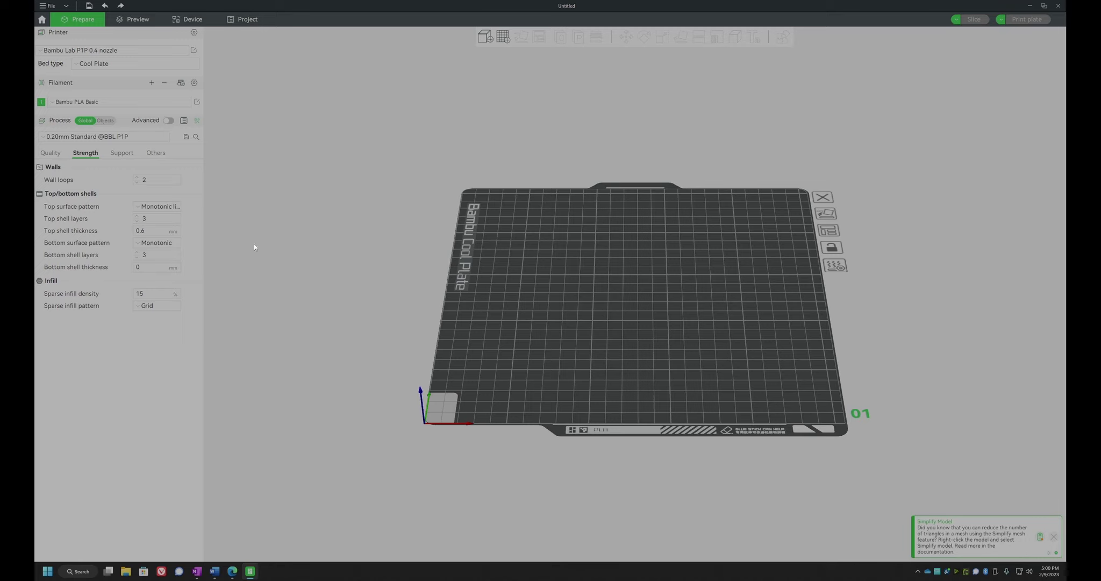
pyautogui.click(157, 218)
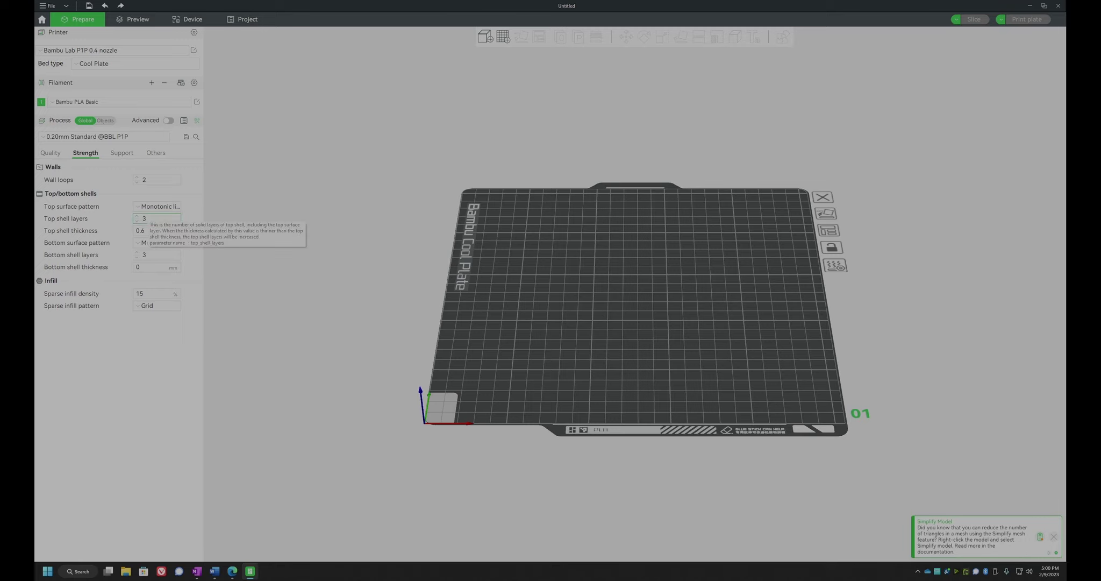
pyautogui.click(137, 217)
pyautogui.click(137, 216)
pyautogui.click(137, 216)
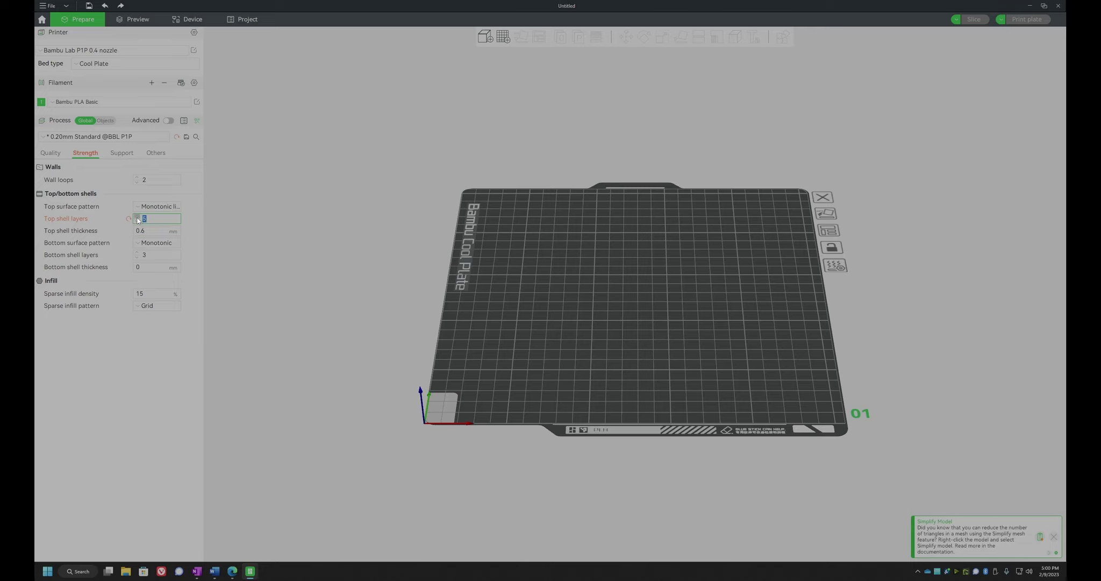
# Step: Set the bottom shell layers to 5, leaving the bottom shell thickness at 0 mm
pyautogui.click(136, 253)
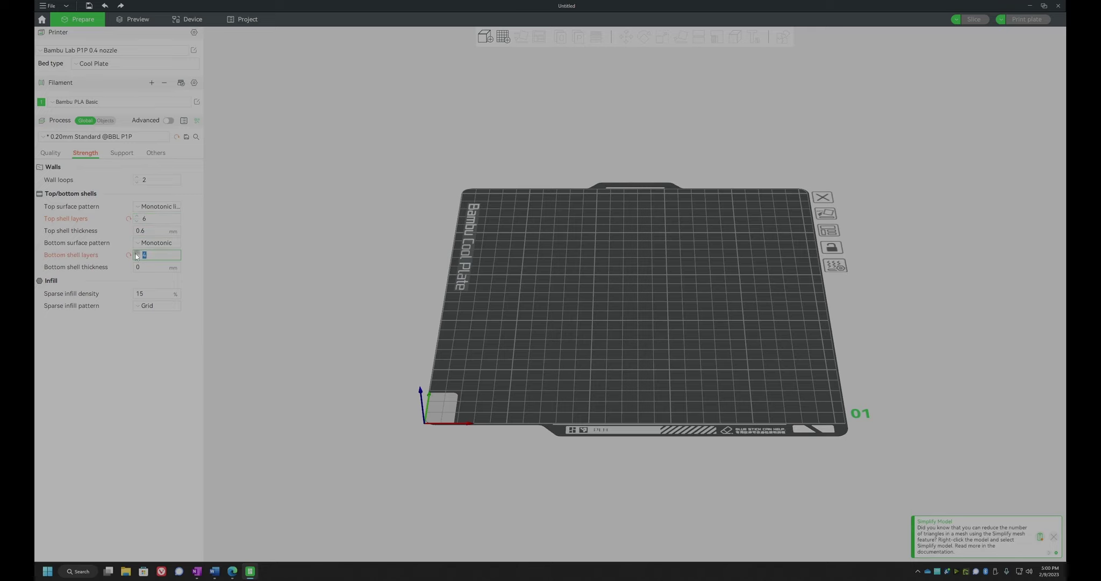
pyautogui.click(137, 253)
pyautogui.click(135, 267)
pyautogui.click(578, 313)
pyautogui.click(138, 266)
pyautogui.hotkey('shift', 'Tab')
# Step: Show the advanced process settings and look at the sparse infill pattern options
pyautogui.click(169, 121)
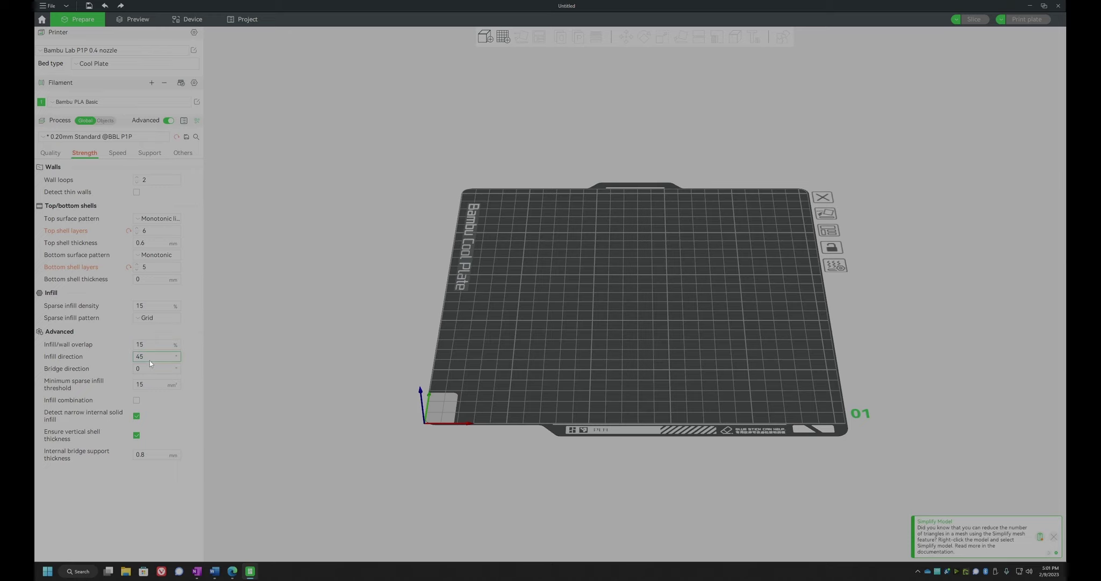
pyautogui.click(166, 318)
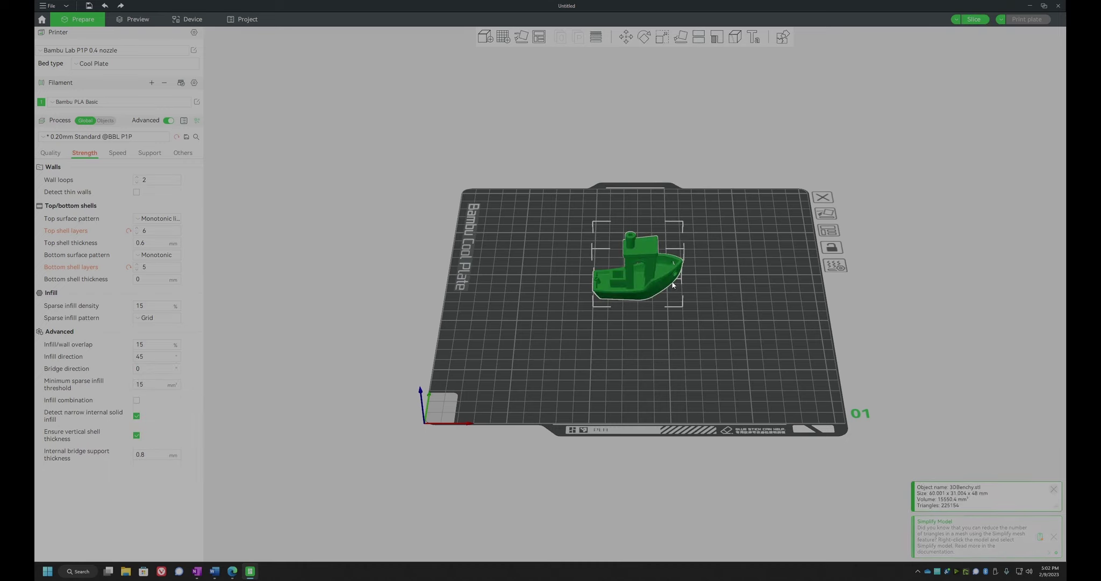
# Step: Inspect the 3DBenchy model on the build plate from a front view and from other angles
pyautogui.moveTo(688, 371)
pyautogui.mouseDown()
pyautogui.moveTo(676, 347)
pyautogui.moveTo(685, 354)
pyautogui.mouseUp()
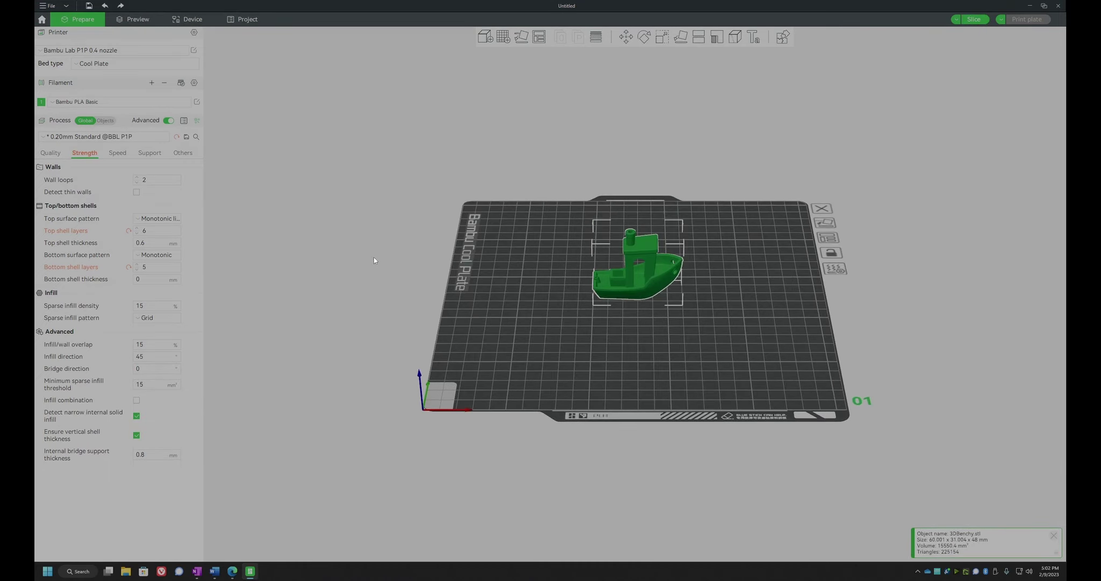
pyautogui.press('3')
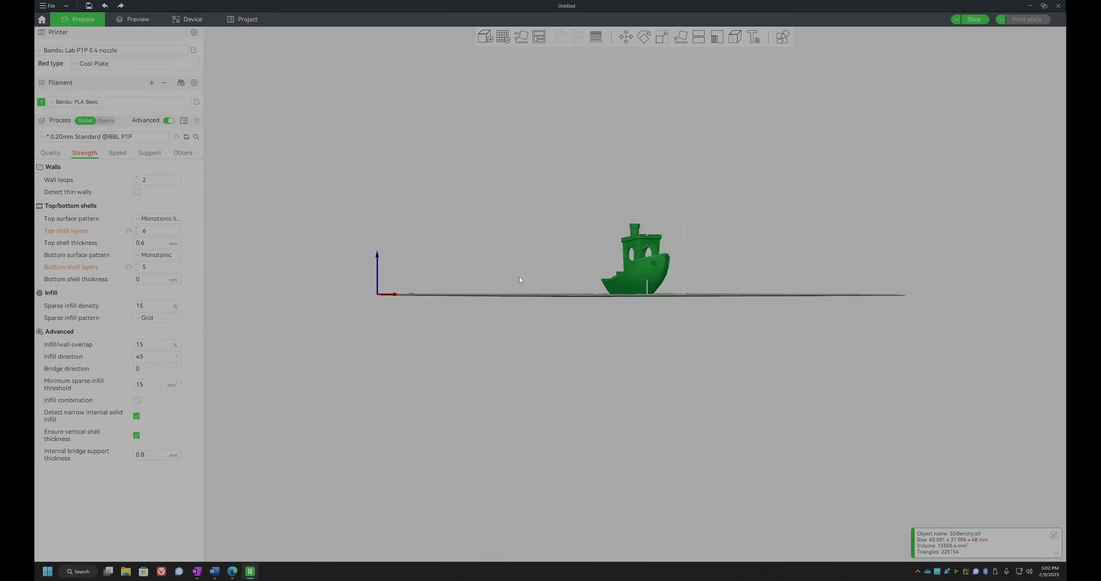
pyautogui.moveTo(520, 279)
pyautogui.mouseDown()
pyautogui.moveTo(518, 231)
pyautogui.moveTo(548, 290)
pyautogui.moveTo(532, 277)
pyautogui.mouseUp()
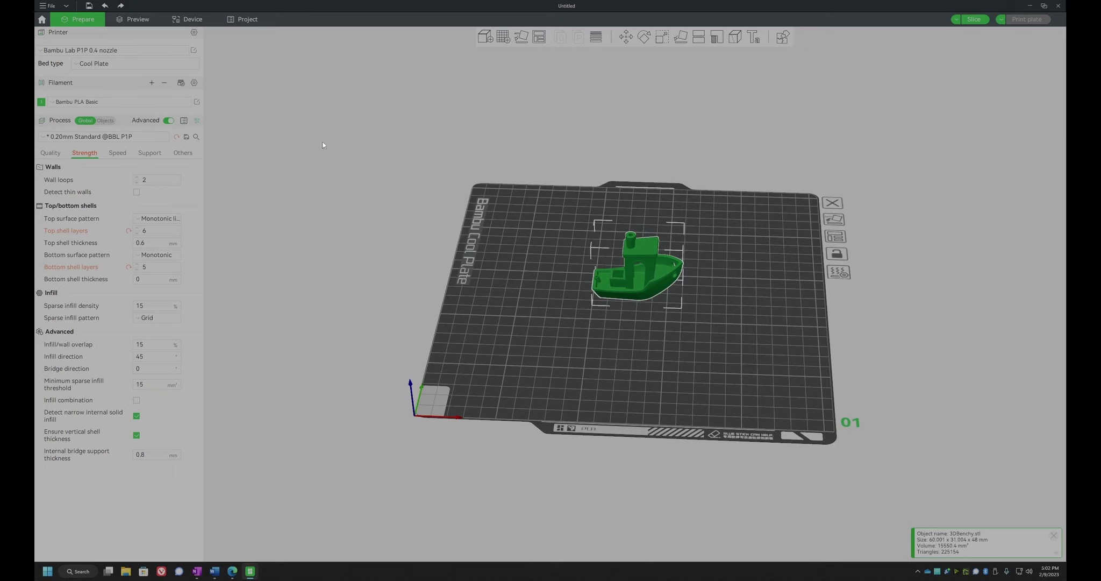
# Step: Review the process speed settings, including first layer, outer wall, inner wall, sparse infill, overhang and travel speeds
pyautogui.click(118, 155)
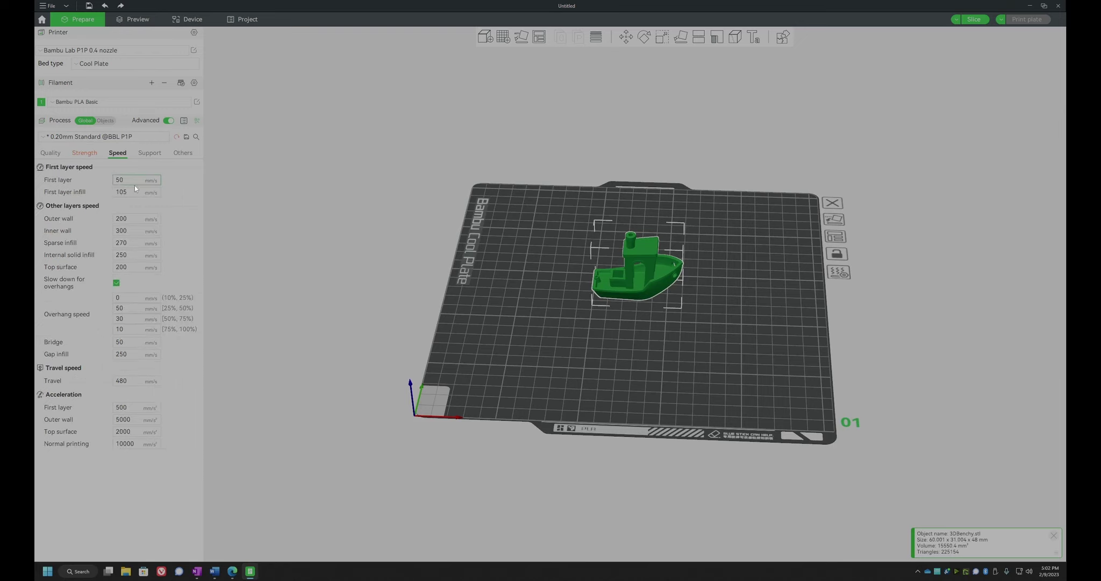
pyautogui.moveTo(125, 181)
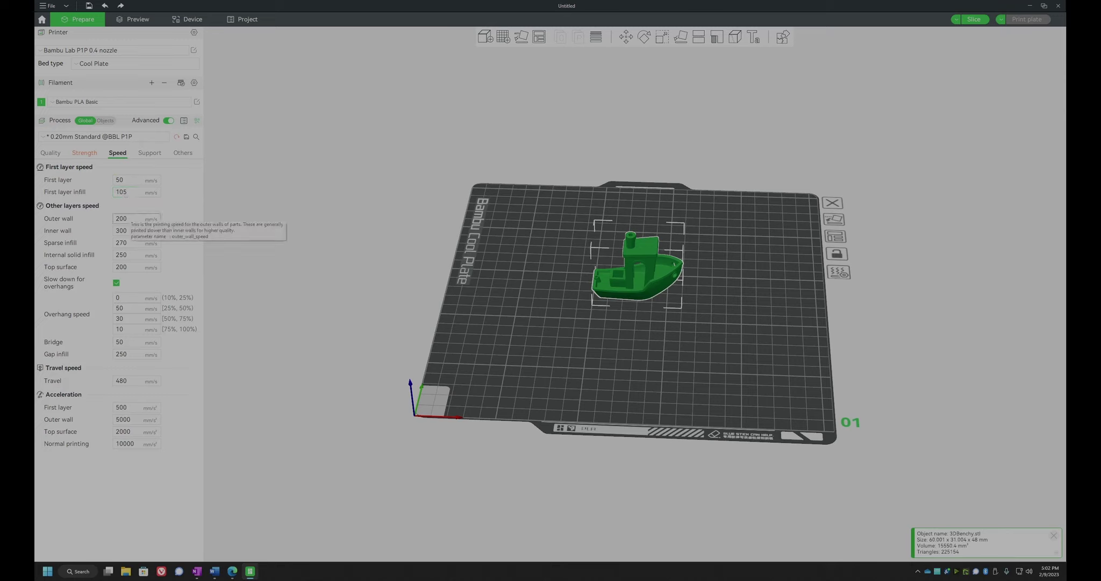
pyautogui.doubleClick(119, 218)
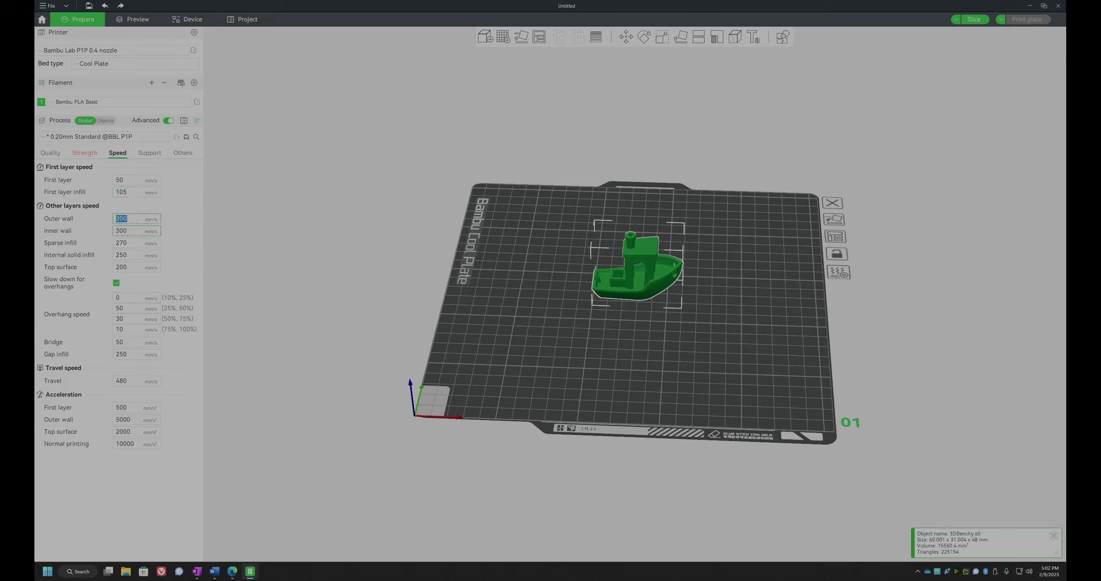
pyautogui.doubleClick(120, 231)
pyautogui.doubleClick(121, 242)
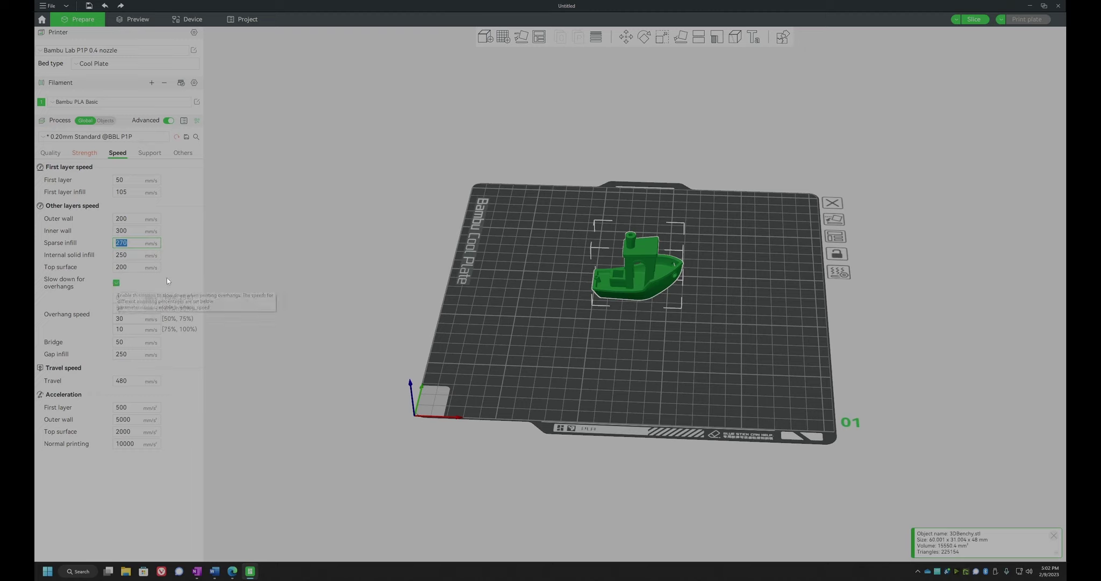
pyautogui.click(154, 284)
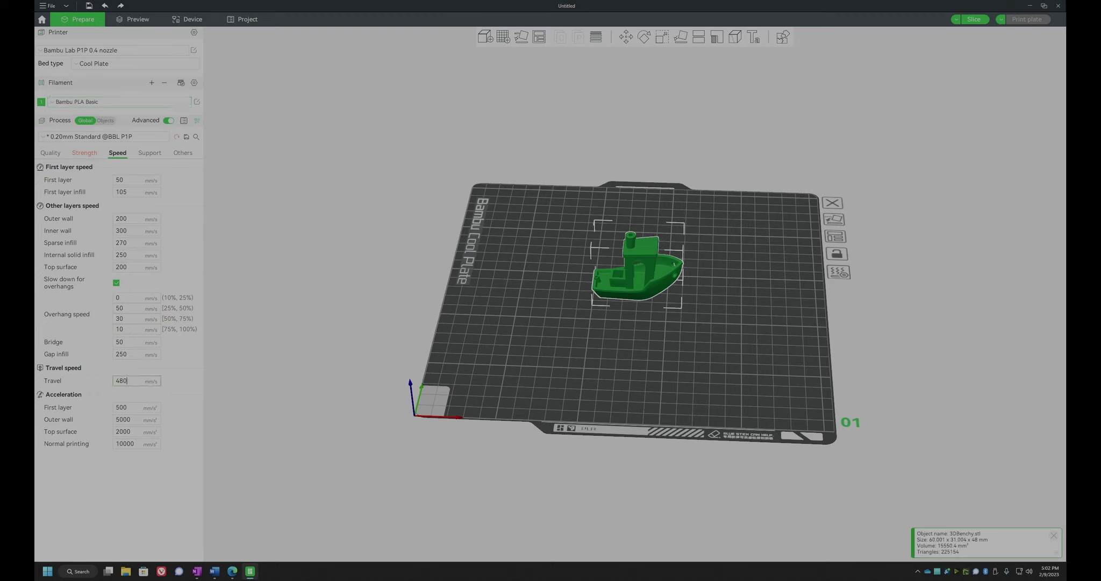
pyautogui.moveTo(129, 380); pyautogui.dragTo(114, 382)
# Step: Slice the plate and inspect the sliced 3DBenchy from below and around for the large overhangs named in the warning
pyautogui.click(974, 19)
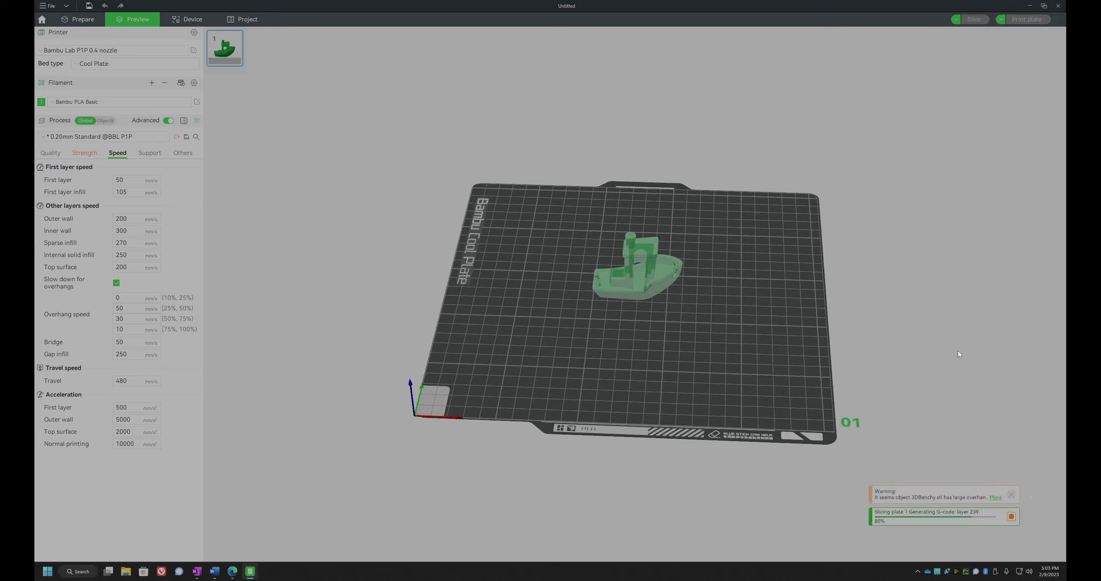
pyautogui.click(996, 496)
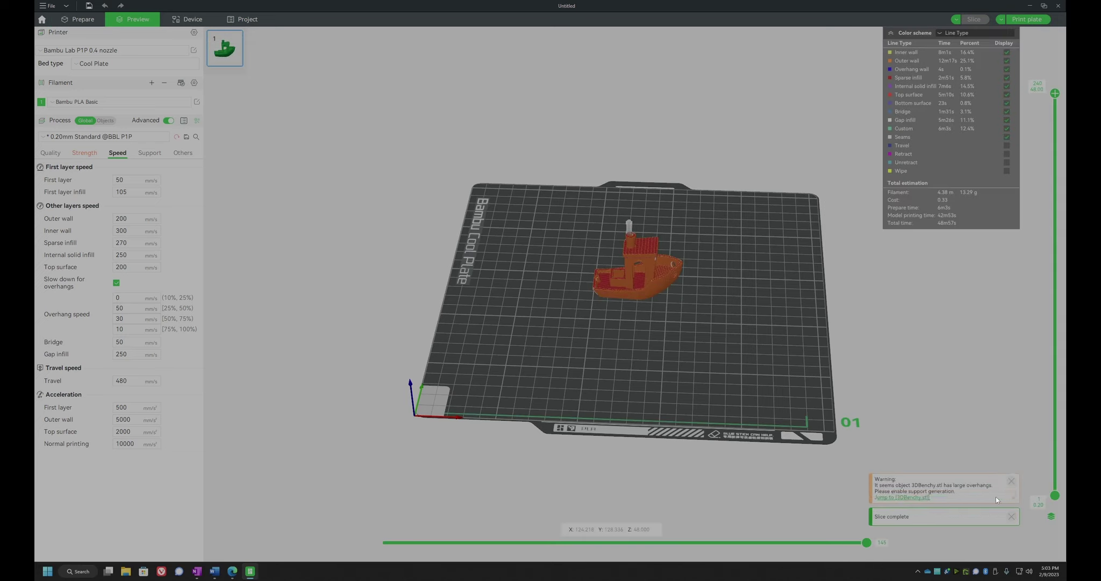
pyautogui.click(928, 495)
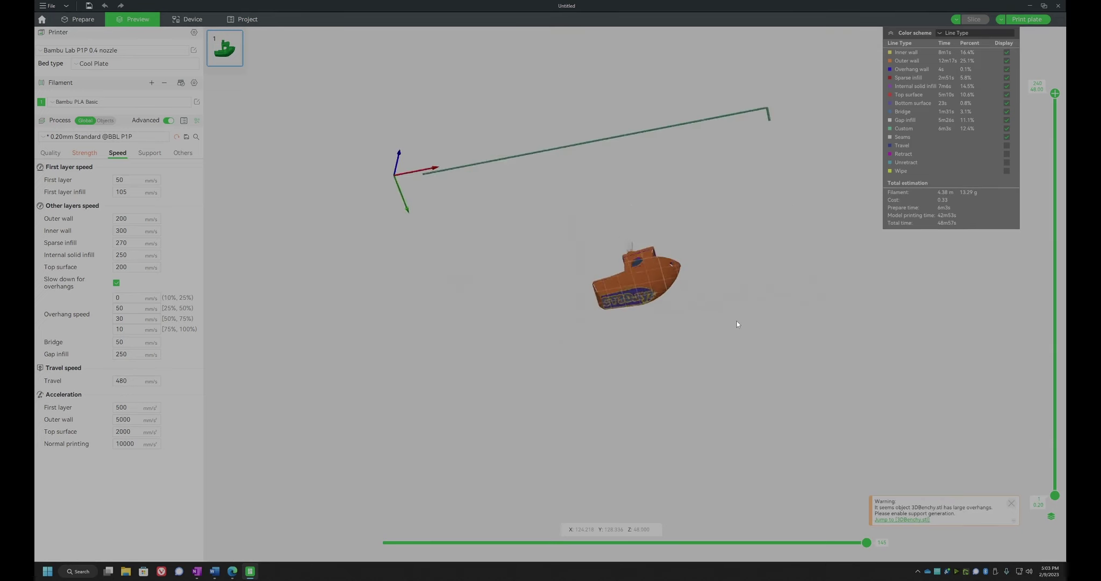
pyautogui.moveTo(737, 321); pyautogui.dragTo(621, 321)
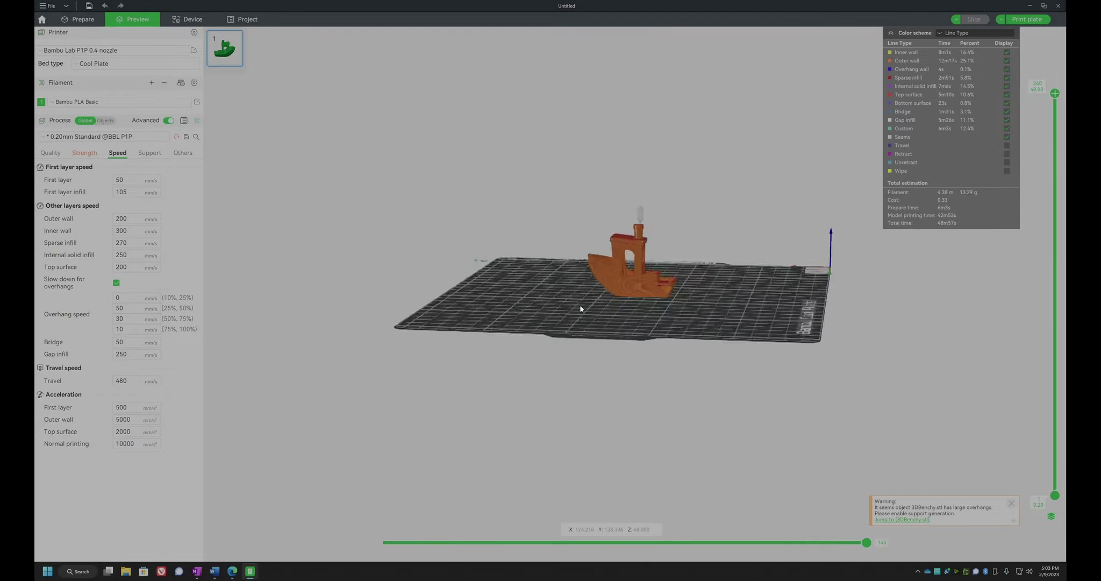
pyautogui.moveTo(581, 309); pyautogui.dragTo(676, 312)
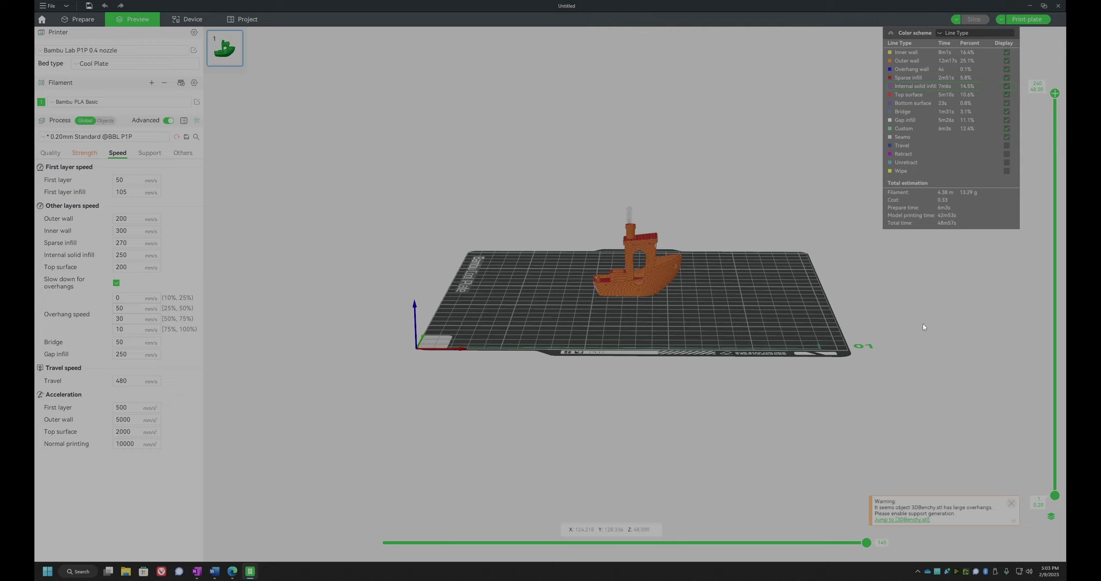
# Step: Send the sliced plate as a print job to the printer 3DP-01S-906
pyautogui.click(1001, 21)
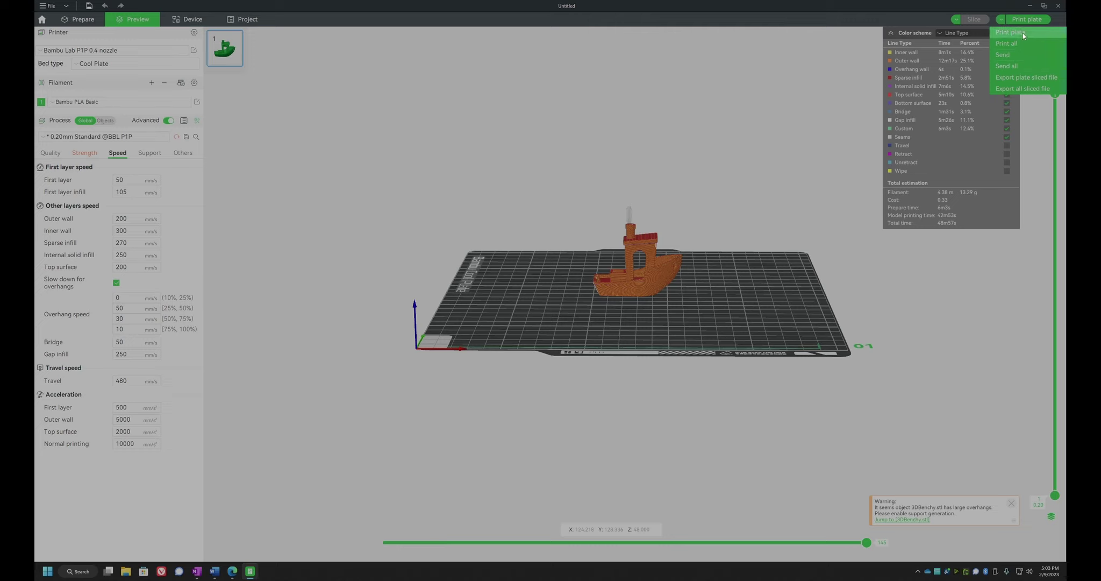
pyautogui.click(996, 8)
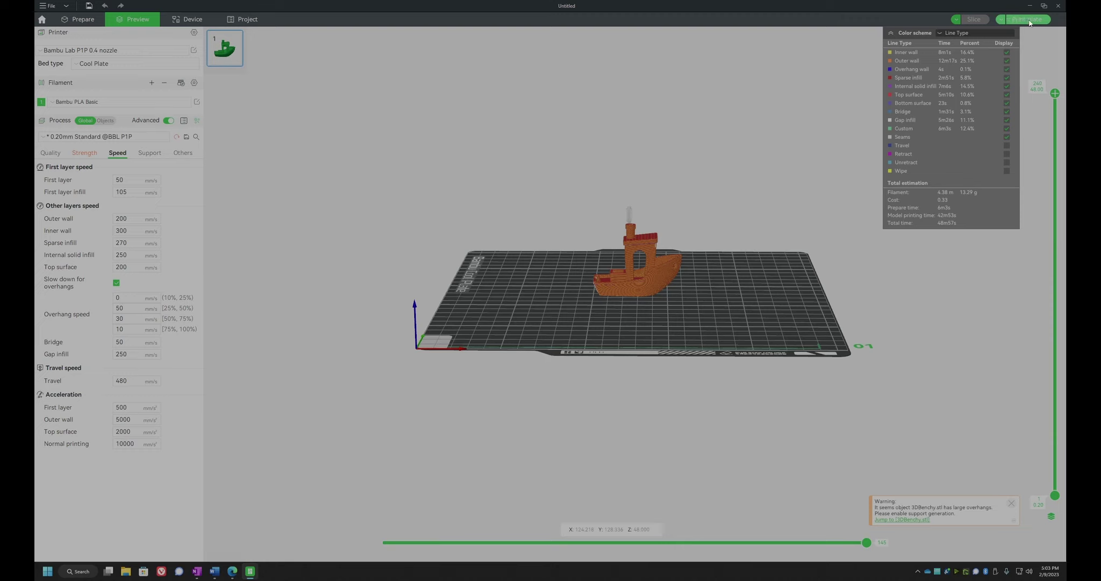
pyautogui.click(1002, 23)
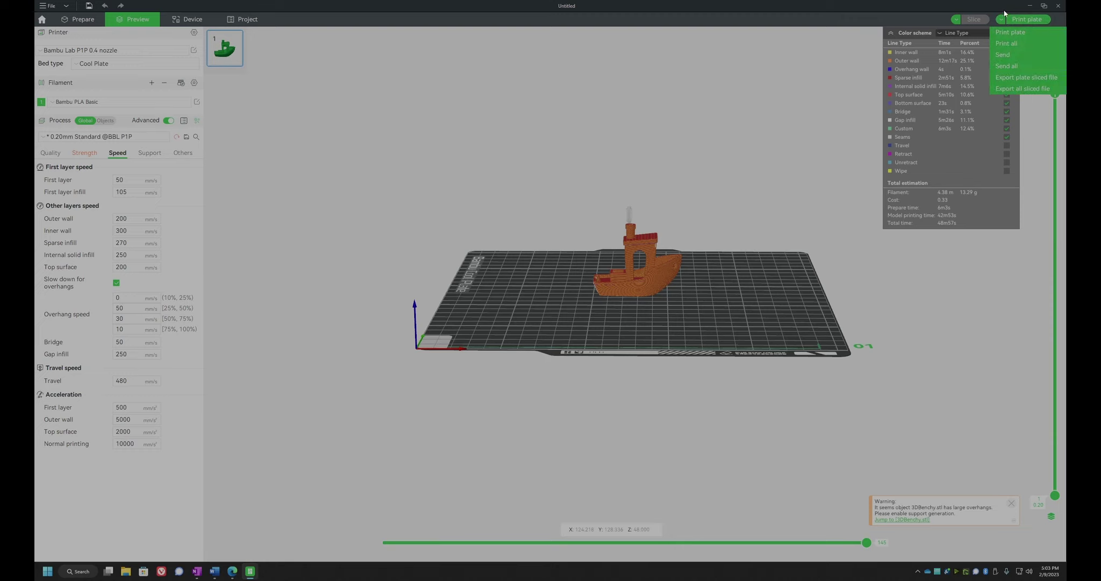
pyautogui.click(1027, 21)
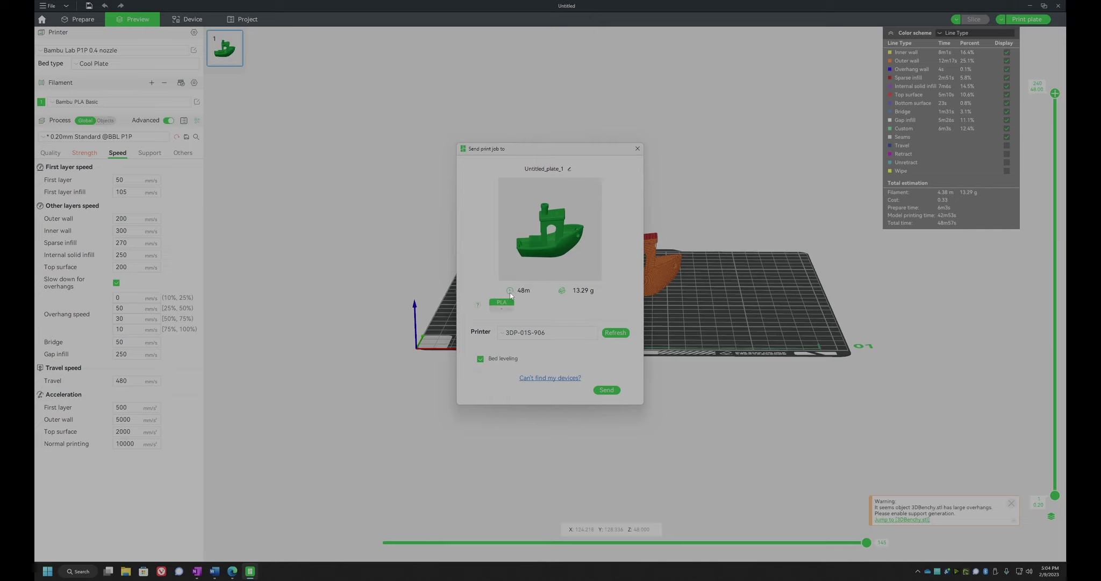
pyautogui.click(547, 337)
pyautogui.click(605, 389)
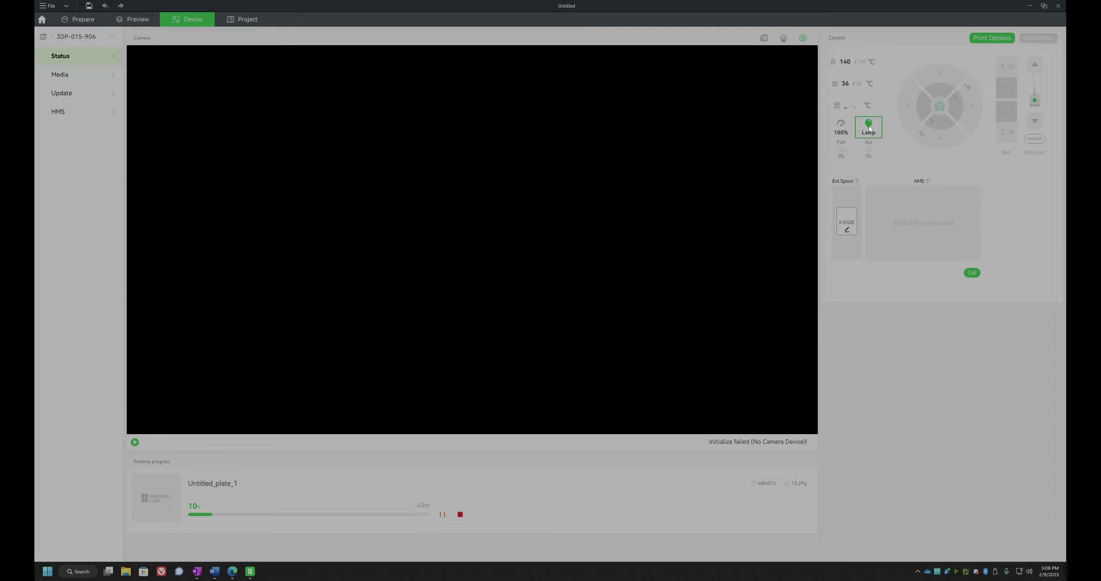
# Step: Toggle the printer's lamp from the device controls and leave it switched off
pyautogui.click(870, 128)
pyautogui.click(869, 128)
pyautogui.click(869, 128)
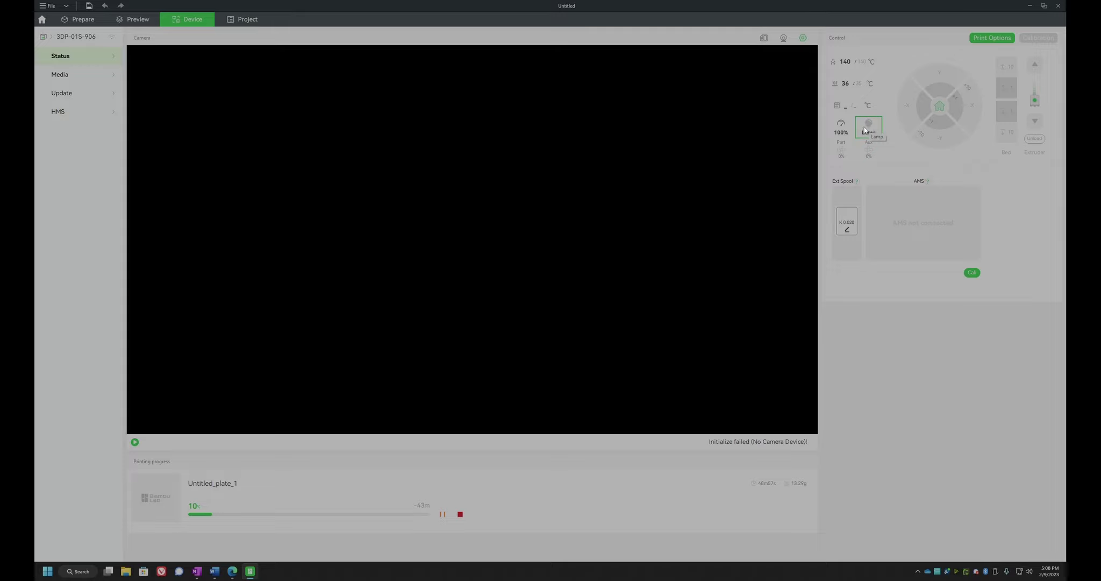